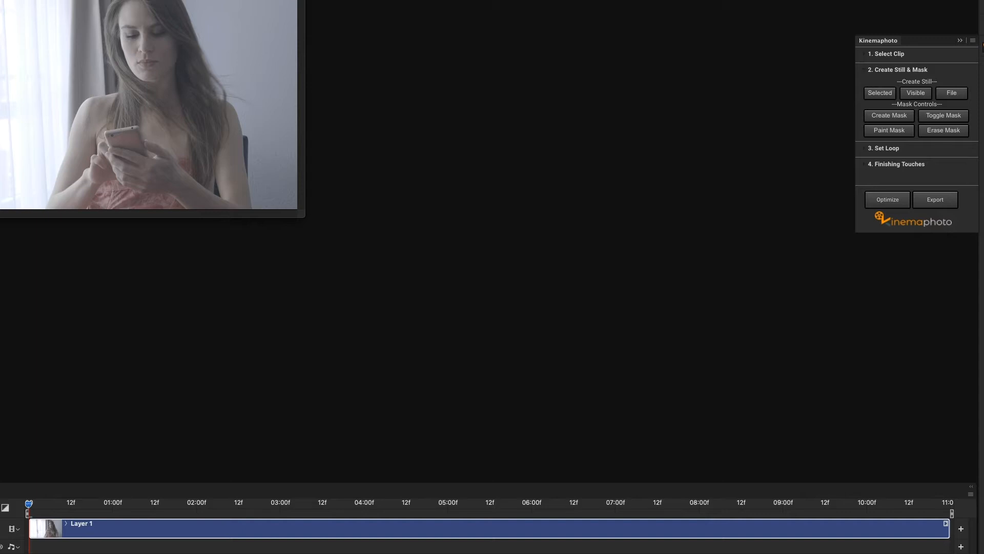
Move the video document window fully into view and play the opening seconds of the clip as a preview.
drag(276, 0, 416, 40)
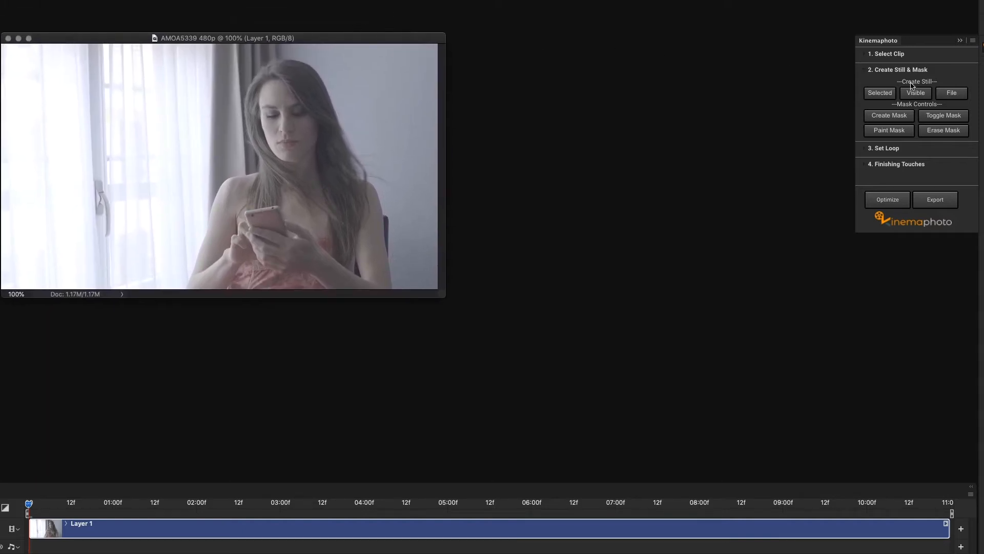
click(864, 70)
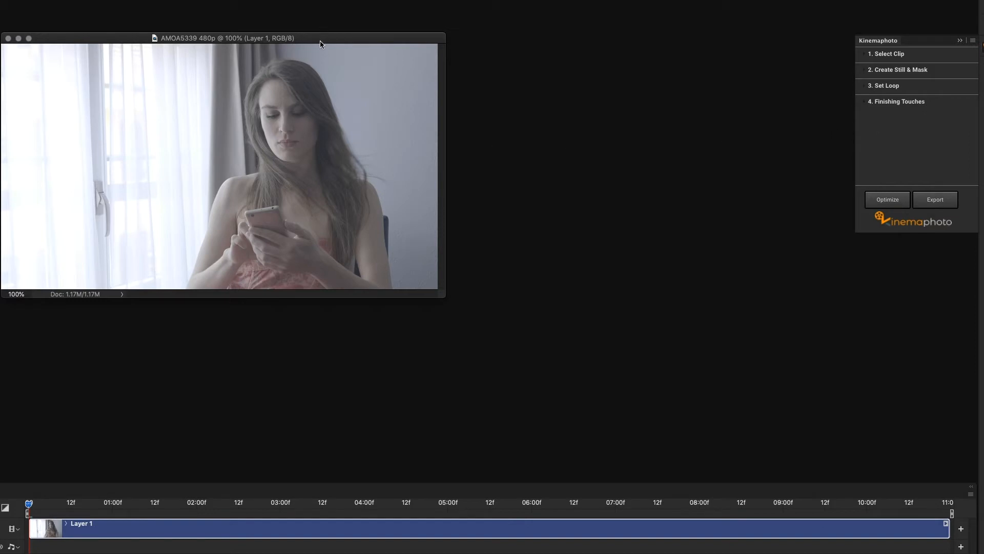
mouse_move(320, 41)
mouse_down()
mouse_move(340, 29)
mouse_move(351, 39)
mouse_up()
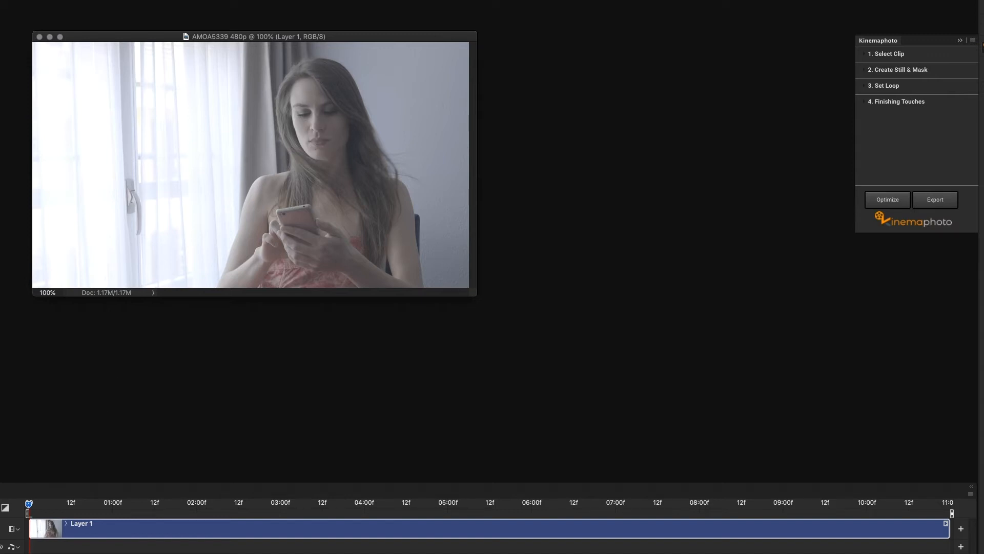
key(space)
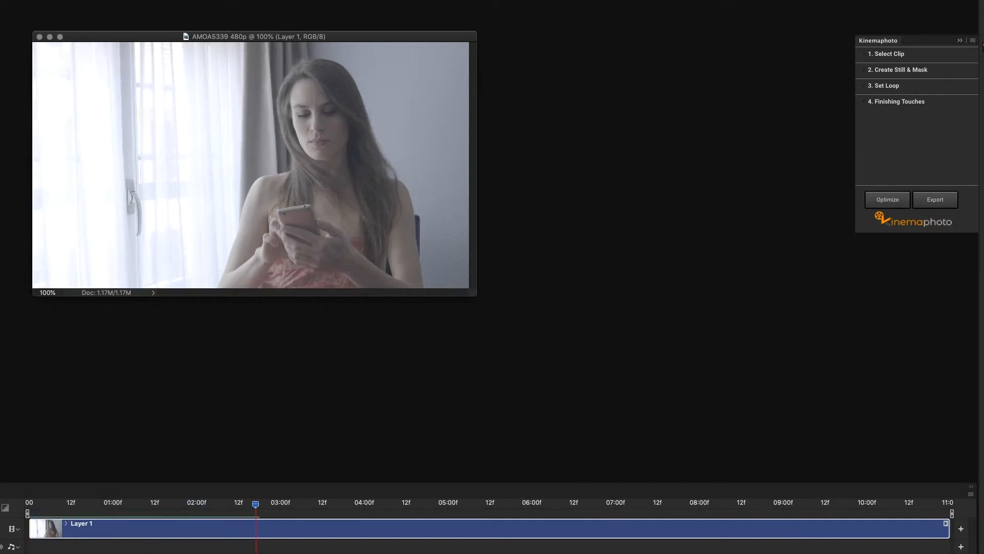
key(space)
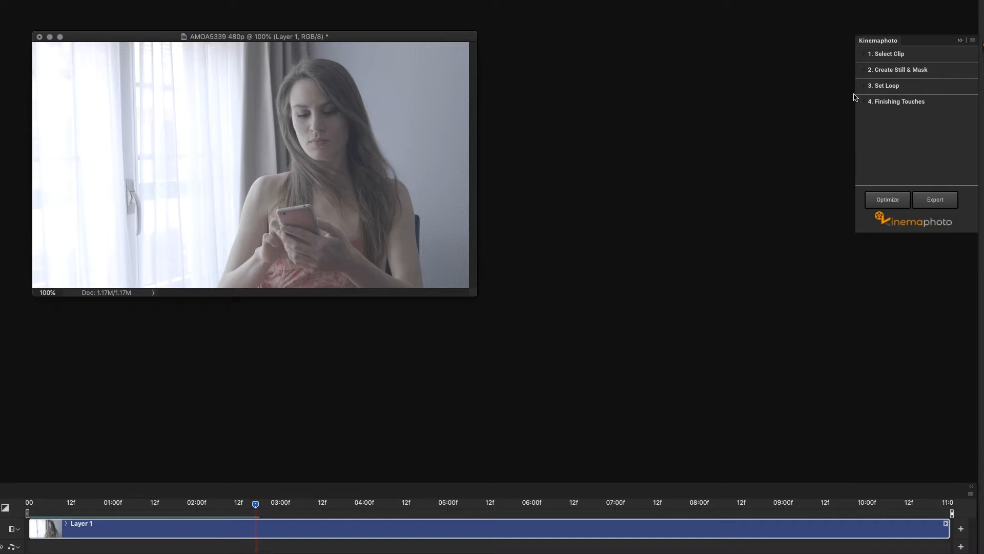
Trim all clips to the section from just before 02:00f to just before 03:12f.
click(886, 55)
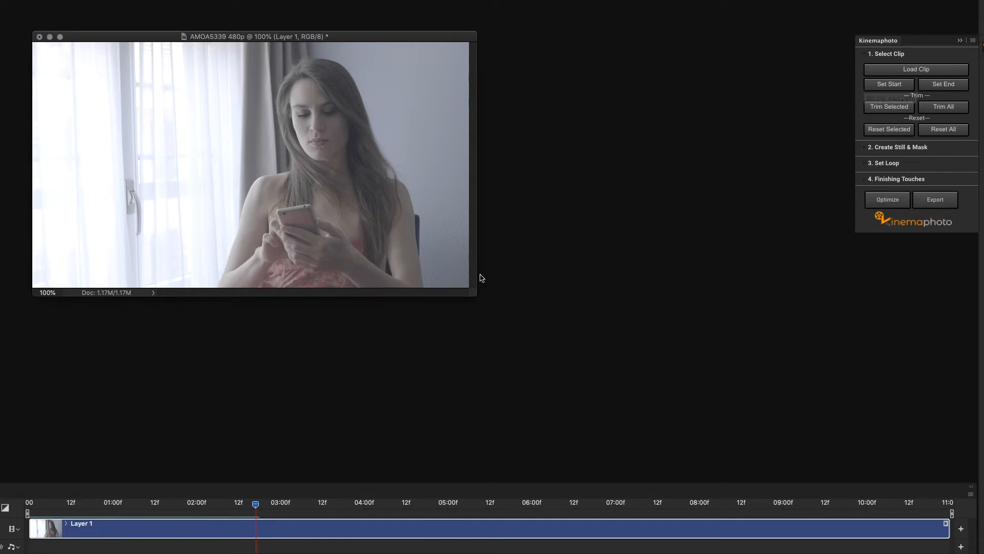
drag(258, 505, 176, 504)
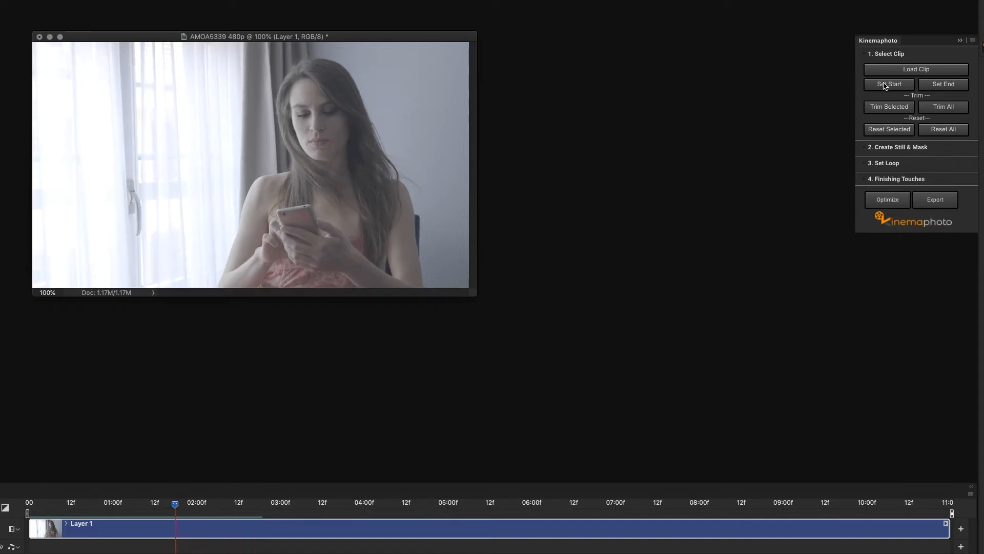
click(885, 86)
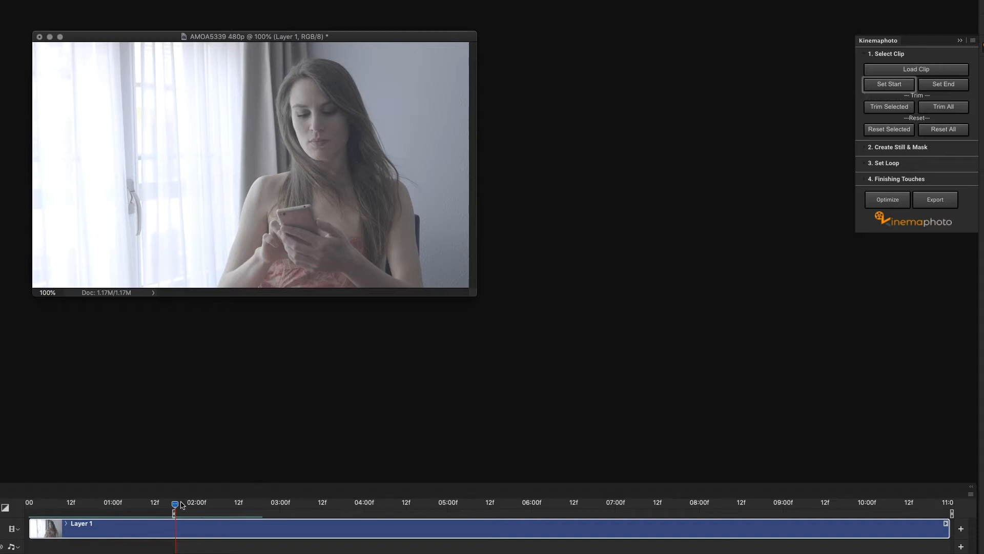
drag(176, 508, 310, 497)
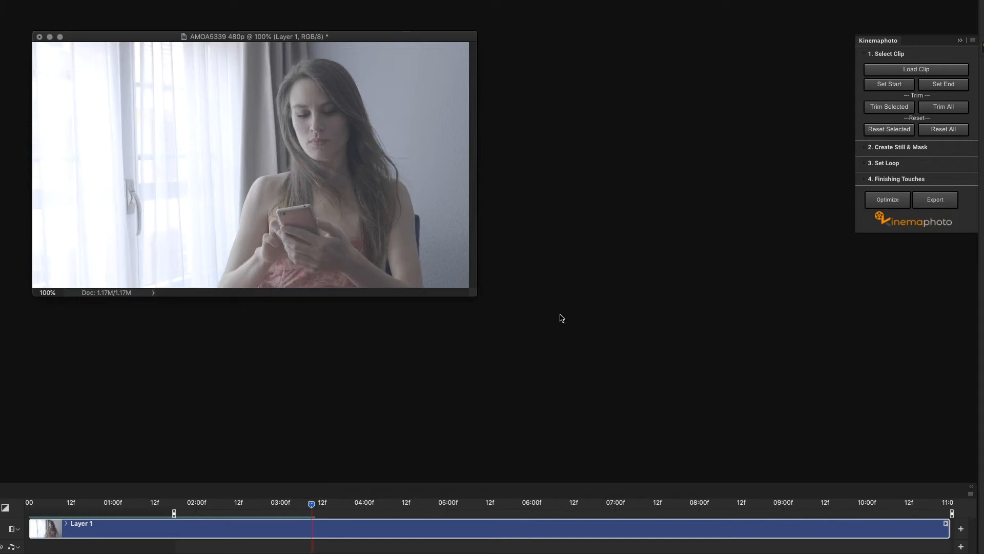
click(940, 87)
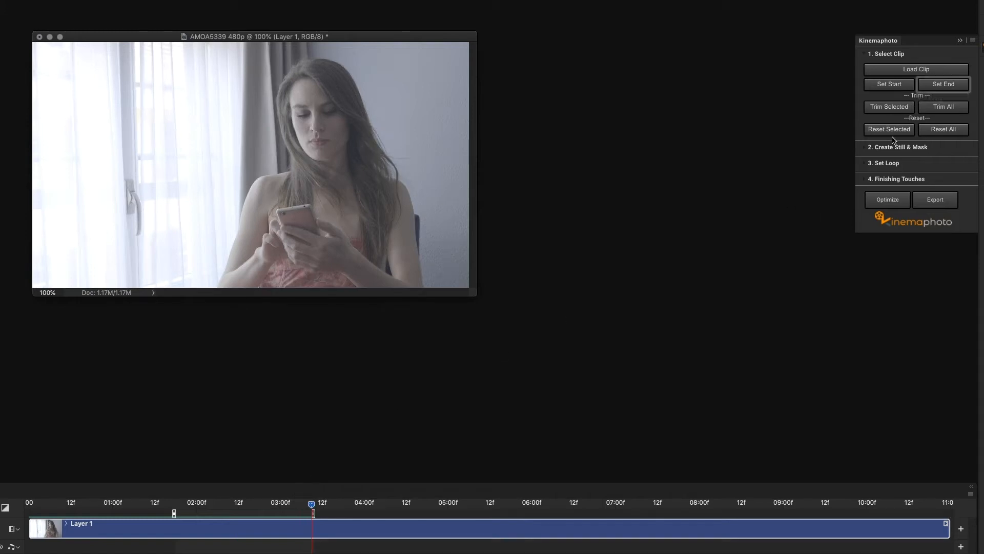
click(939, 108)
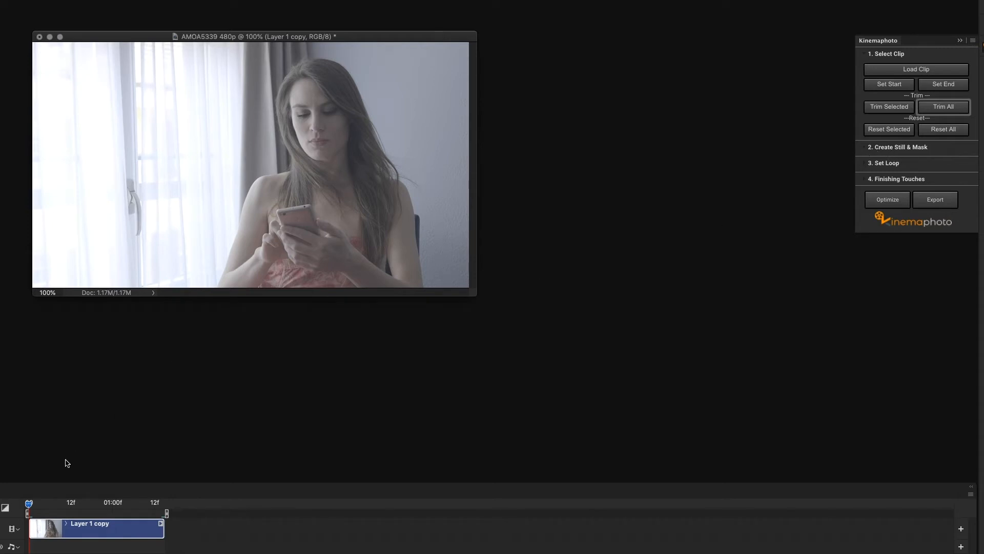
Create a still from the selected clip at the frame just past 12f.
drag(29, 504, 79, 507)
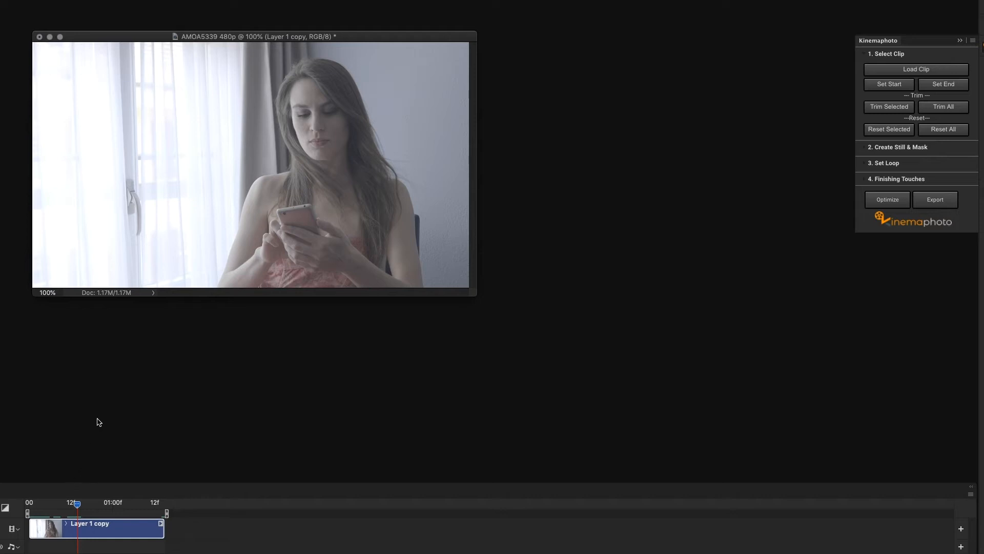
click(892, 149)
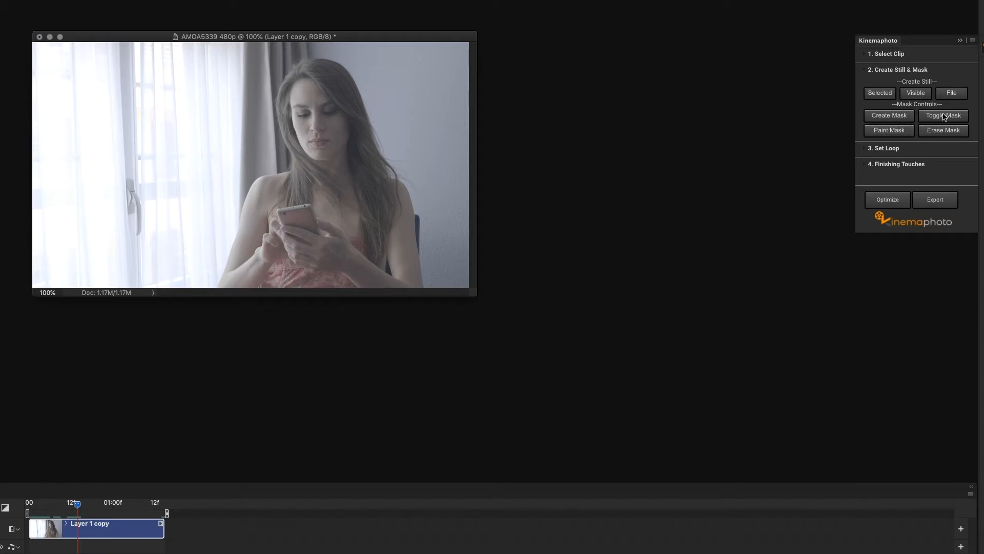
click(875, 96)
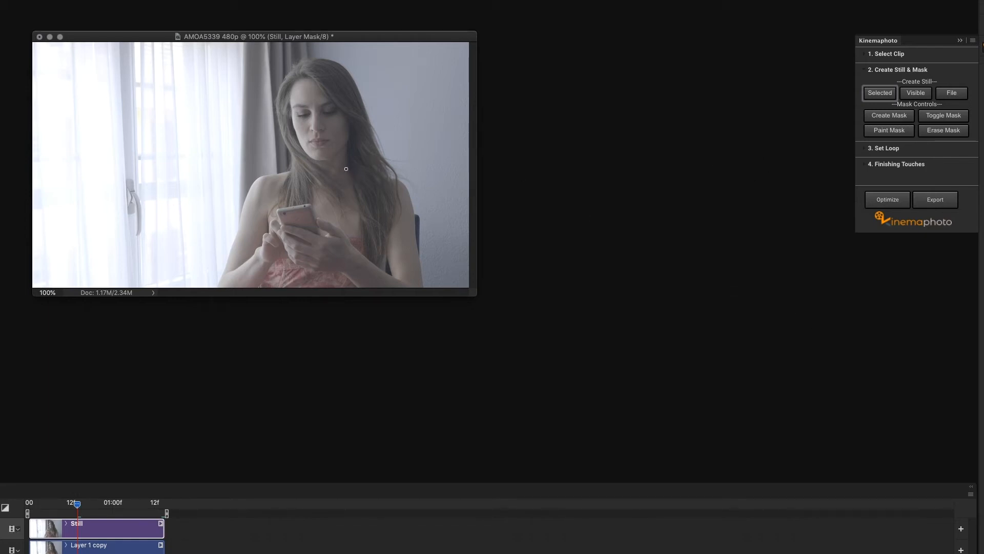
Enlarge the brush and paint the still's mask over the woman's hair.
key(bracketright)
key(bracketright)
key(bracketright)
key(bracketright)
mouse_move(294, 179)
mouse_down()
mouse_move(298, 194)
mouse_move(292, 185)
mouse_move(322, 172)
mouse_move(318, 183)
mouse_move(288, 150)
mouse_move(277, 116)
mouse_move(290, 145)
mouse_move(281, 79)
mouse_move(305, 64)
mouse_move(340, 78)
mouse_move(320, 81)
mouse_move(352, 91)
mouse_move(330, 88)
mouse_move(369, 127)
mouse_move(366, 151)
mouse_move(355, 153)
mouse_move(374, 183)
mouse_move(375, 248)
mouse_move(393, 197)
mouse_move(399, 213)
mouse_move(400, 160)
mouse_move(377, 176)
mouse_move(391, 161)
mouse_move(380, 198)
mouse_move(363, 88)
mouse_move(329, 55)
mouse_move(311, 65)
mouse_move(318, 55)
mouse_move(357, 65)
mouse_move(310, 64)
mouse_move(338, 67)
mouse_up()
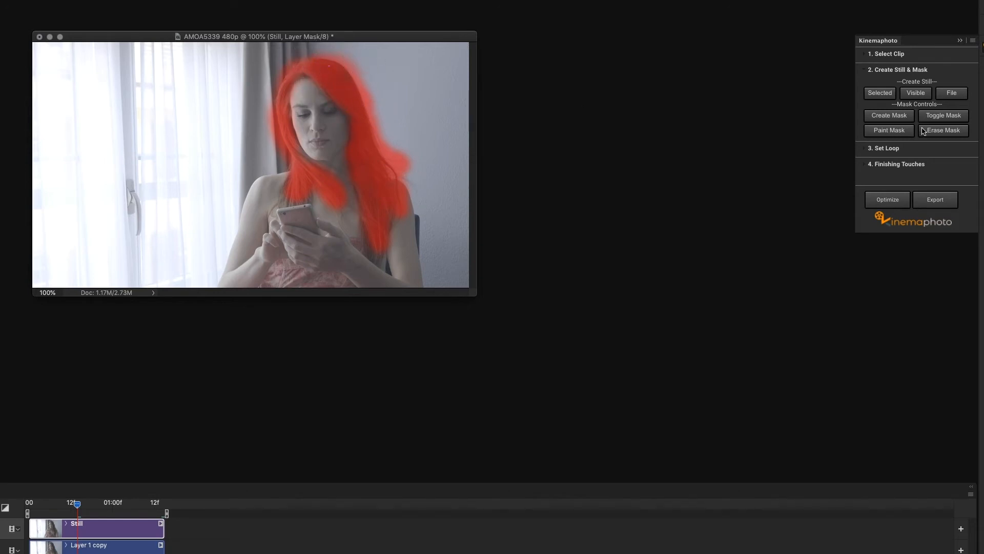
Erase the mask spill around the outer edge of the hair and paint in the stray strands above the shoulder.
click(939, 131)
mouse_move(321, 54)
mouse_down()
mouse_move(368, 87)
mouse_move(390, 146)
mouse_move(415, 169)
mouse_move(394, 141)
mouse_move(409, 174)
mouse_move(354, 68)
mouse_move(323, 49)
mouse_move(370, 82)
mouse_move(337, 43)
mouse_move(358, 58)
mouse_move(322, 52)
mouse_move(362, 66)
mouse_move(387, 96)
mouse_move(405, 163)
mouse_up()
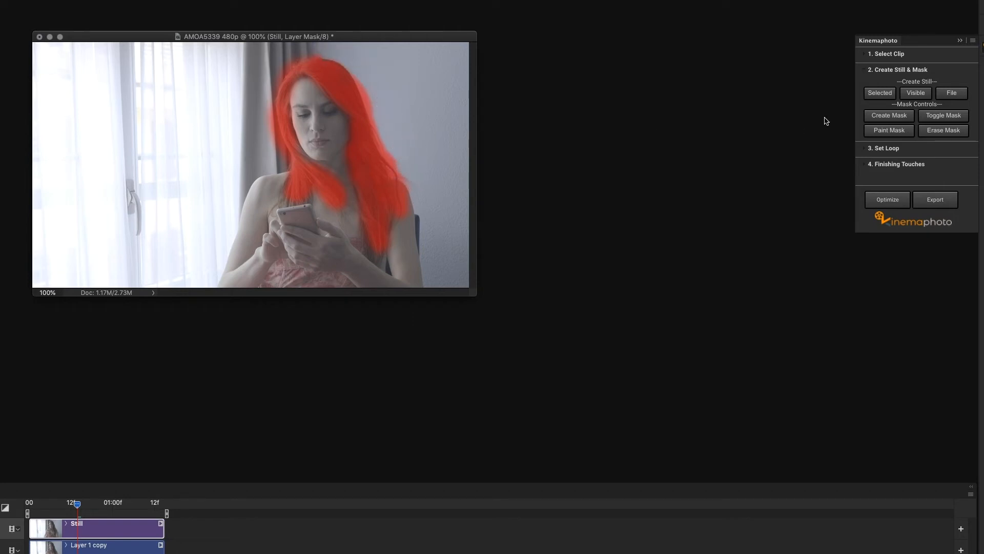
click(881, 133)
mouse_move(392, 163)
mouse_down()
mouse_move(413, 163)
mouse_move(413, 194)
mouse_up()
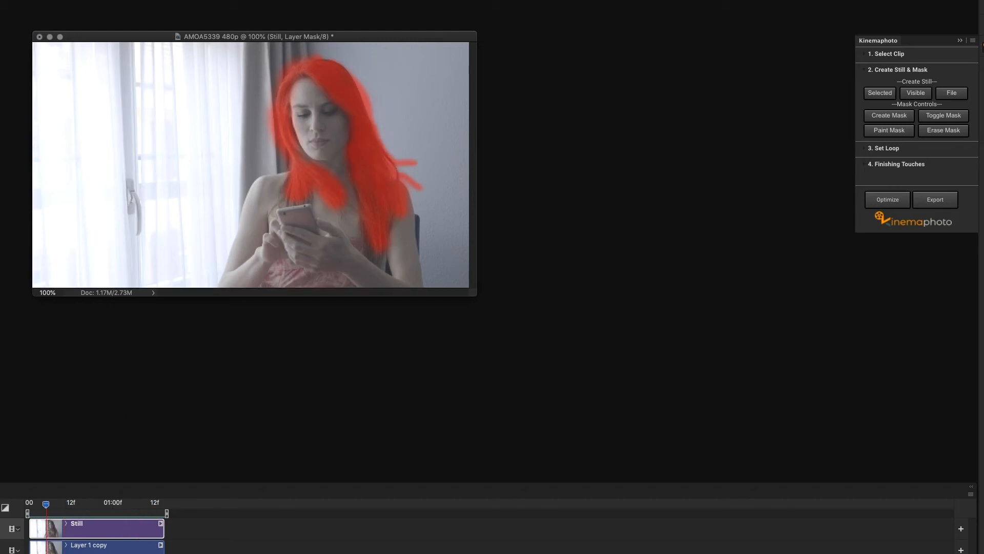
Toggle the mask overlay to check the hair, fill in the mask around the stray strands, and play the result.
click(928, 118)
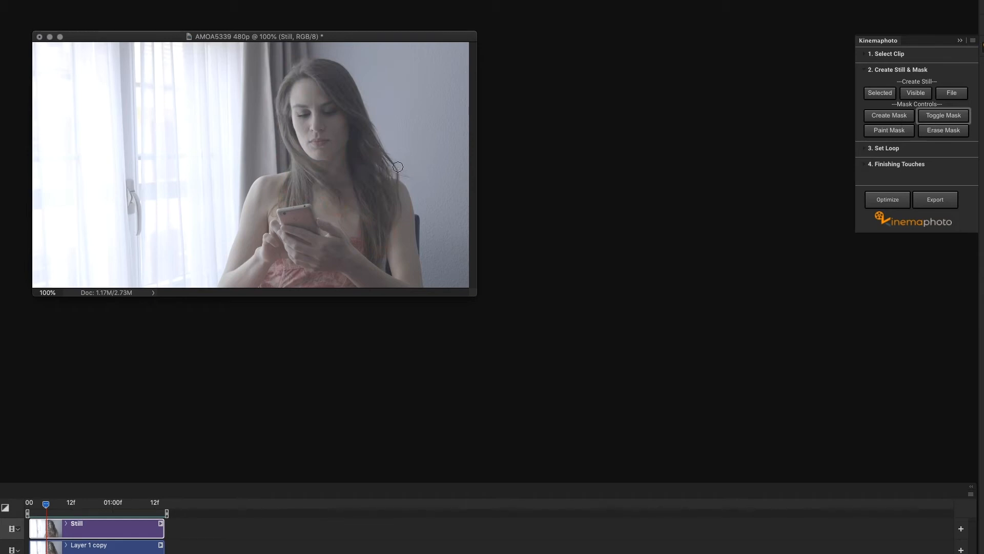
click(880, 132)
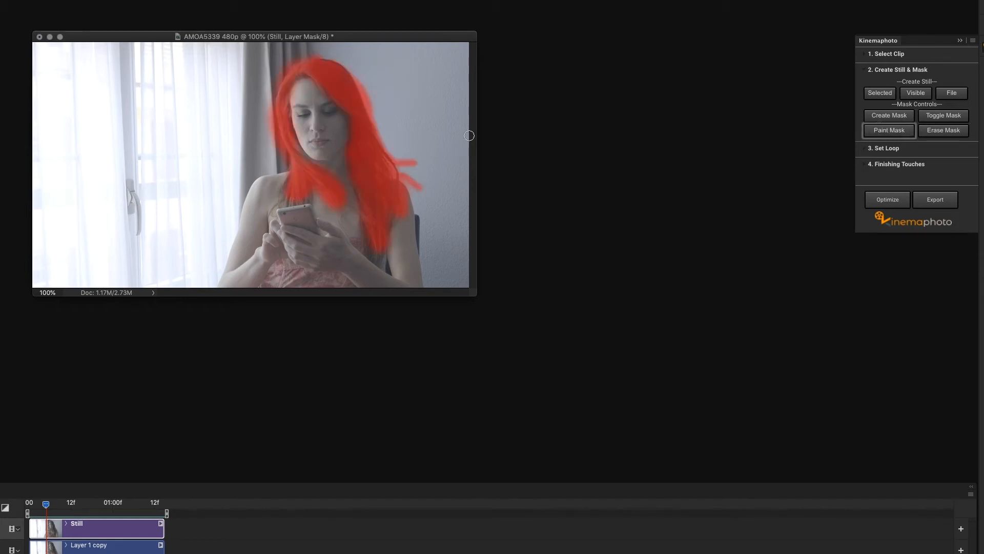
mouse_move(396, 161)
mouse_down()
mouse_move(420, 185)
mouse_move(390, 152)
mouse_move(420, 169)
mouse_move(406, 155)
mouse_move(420, 182)
mouse_up()
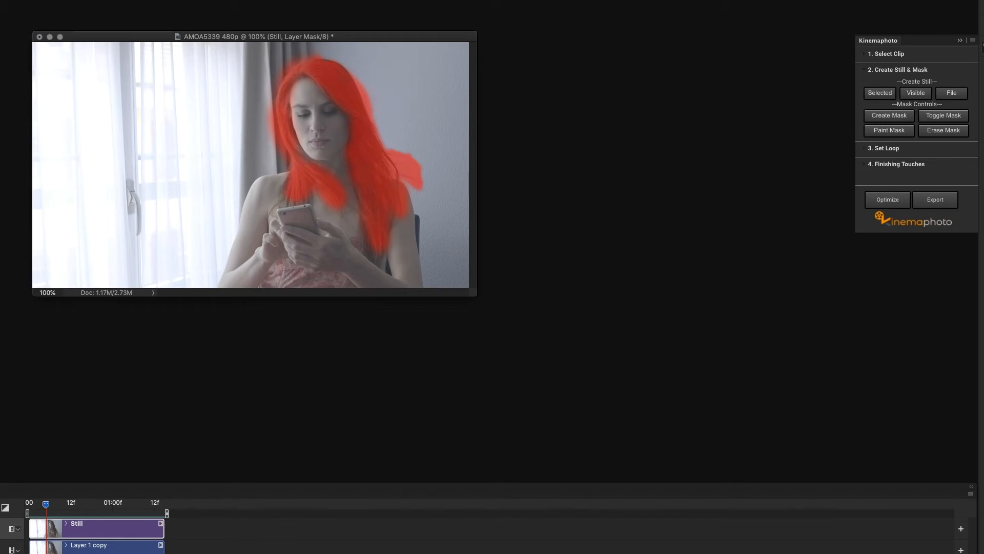
key(space)
Add two loops of the Layer 1 copy clip and delete the last one.
click(894, 72)
click(894, 87)
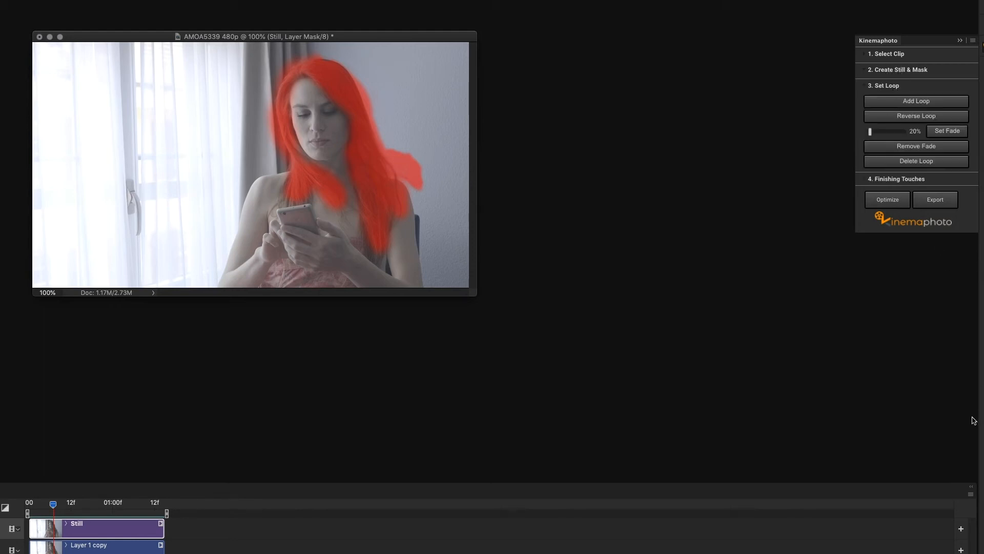
click(96, 545)
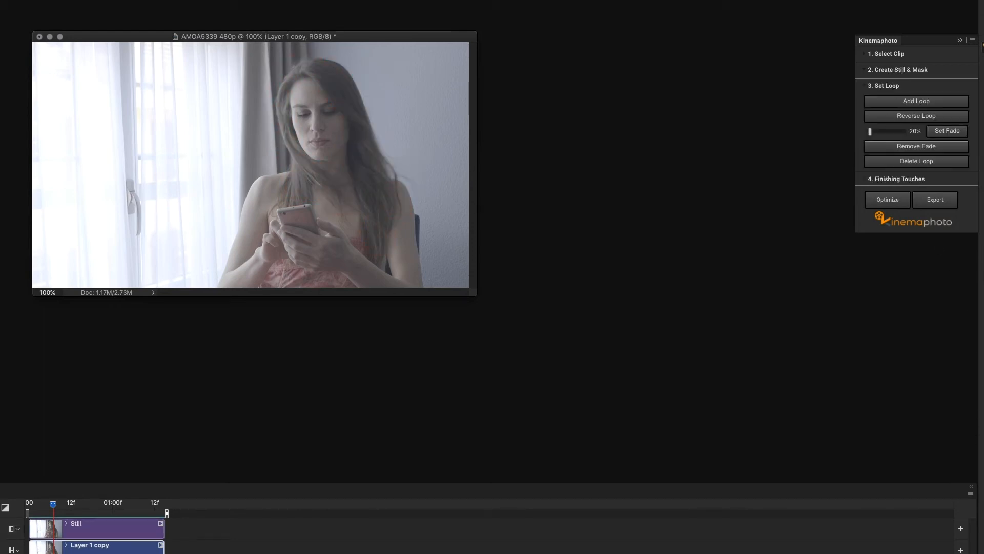
click(917, 101)
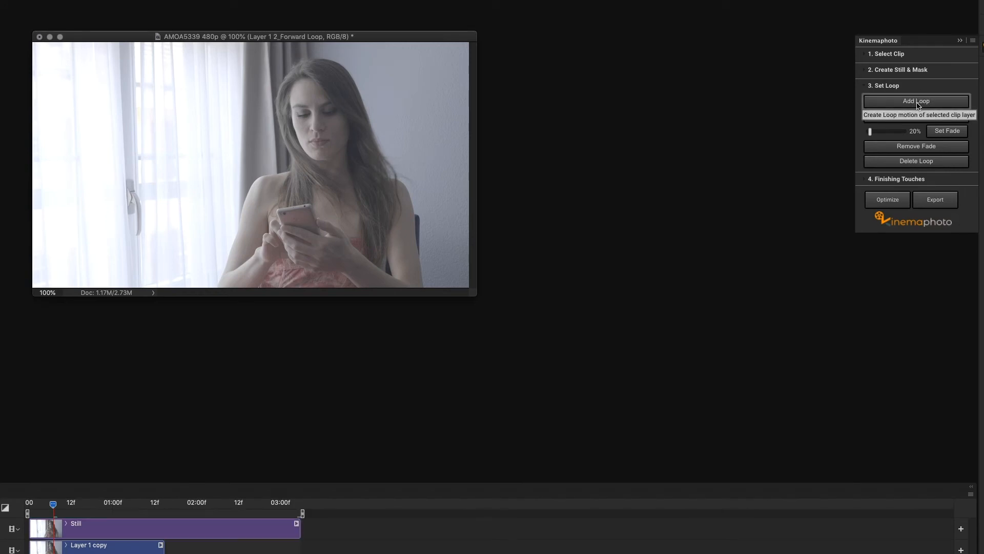
click(917, 103)
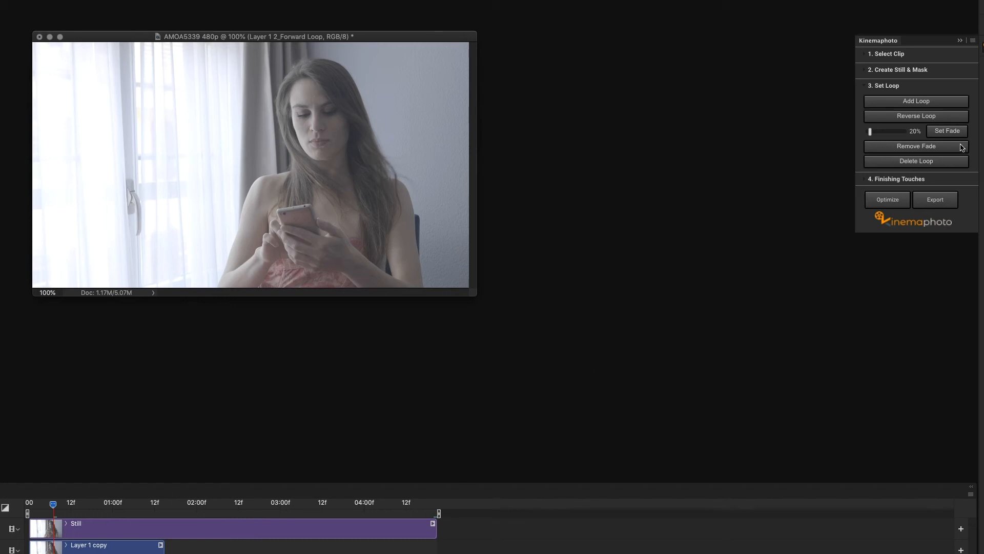
click(953, 161)
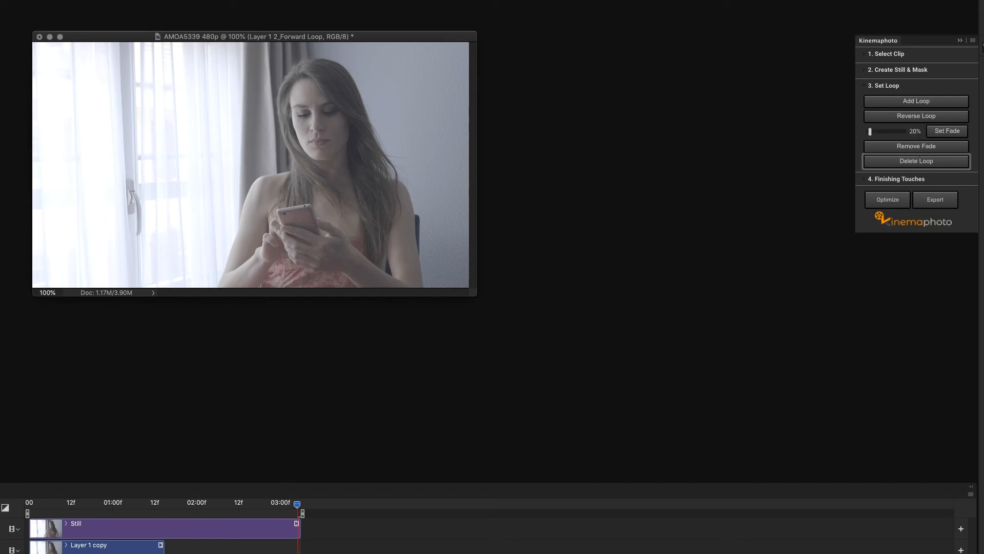
key(space)
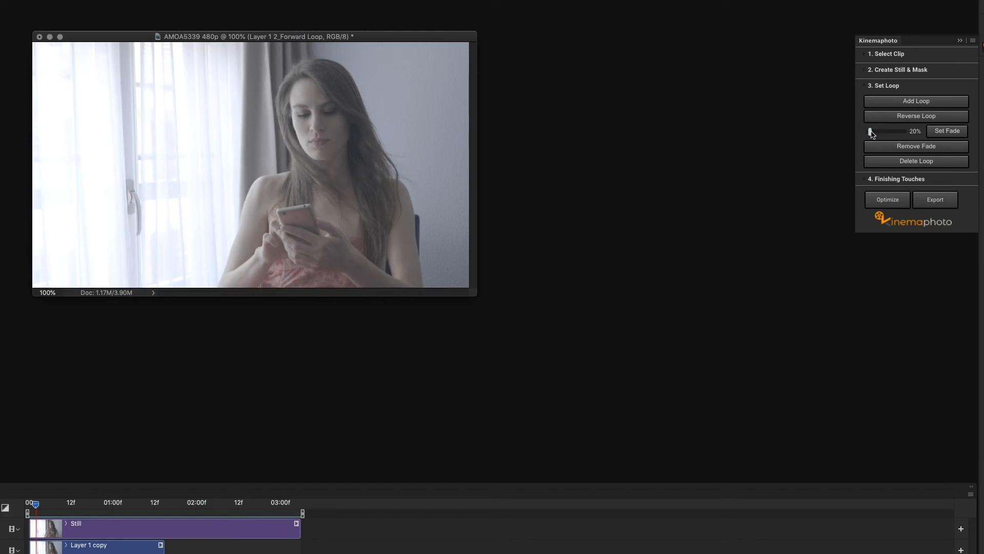
Apply a 25% fade to the loop and play it to check the transition.
drag(871, 133, 877, 134)
click(943, 135)
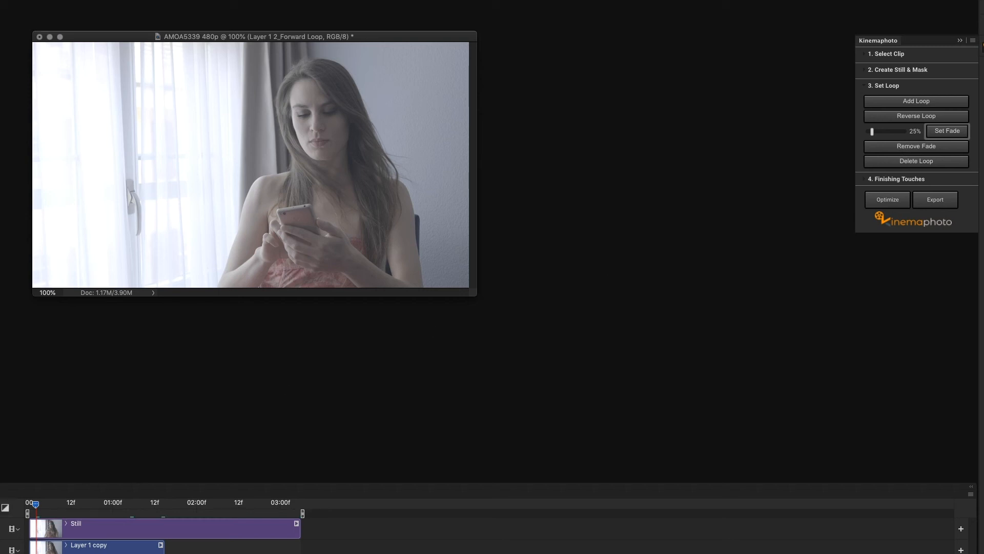
key(space)
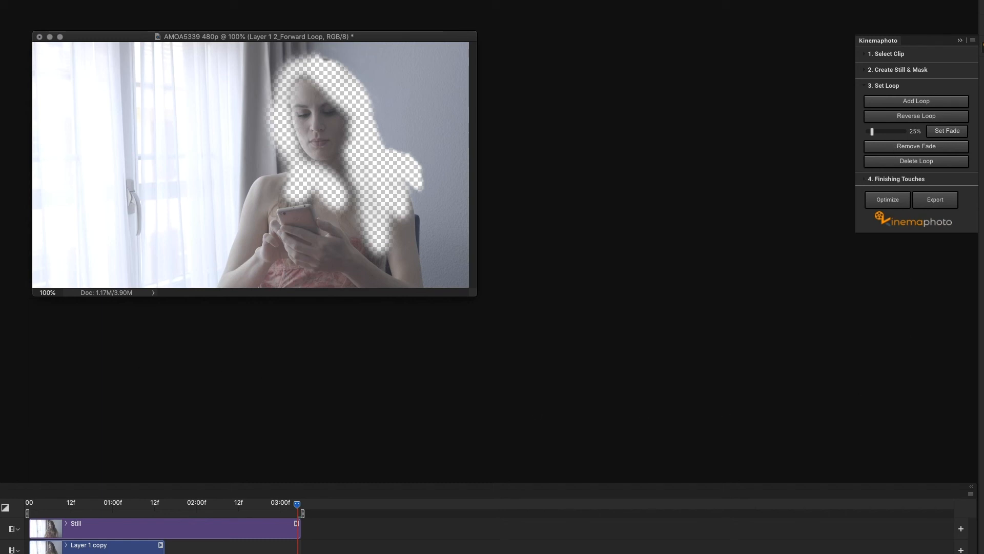
key(space)
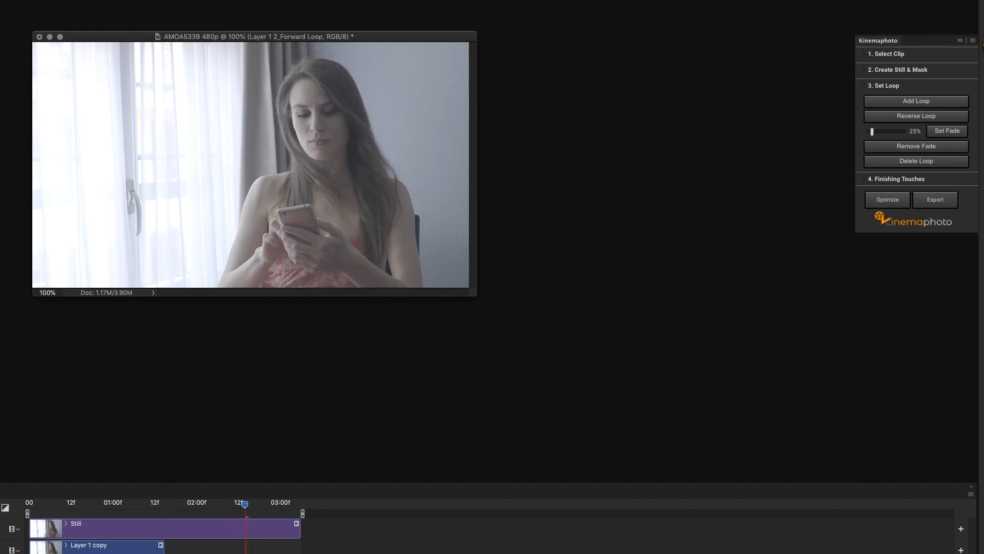
Add a Curves and a Levels adjustment layer as finishing touches.
click(883, 86)
click(886, 103)
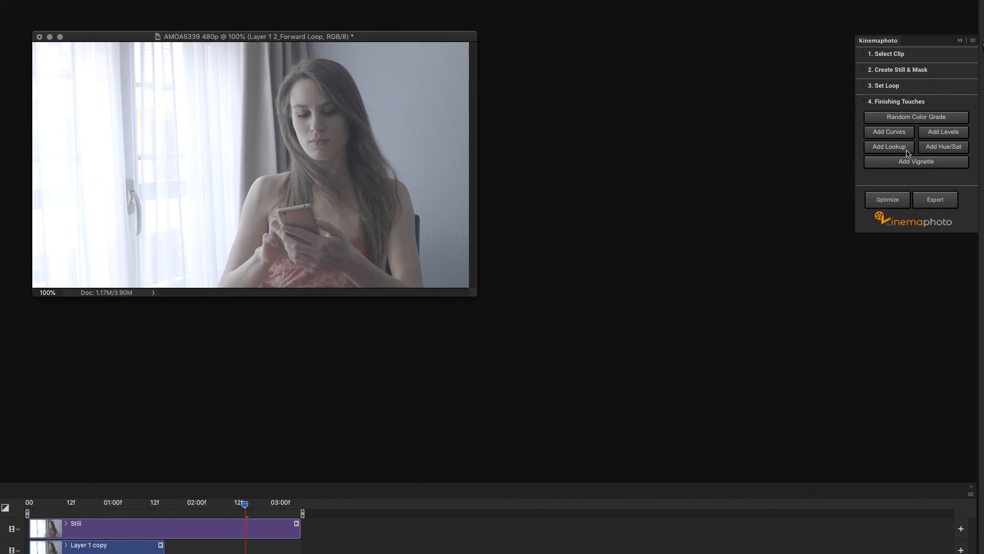
click(897, 134)
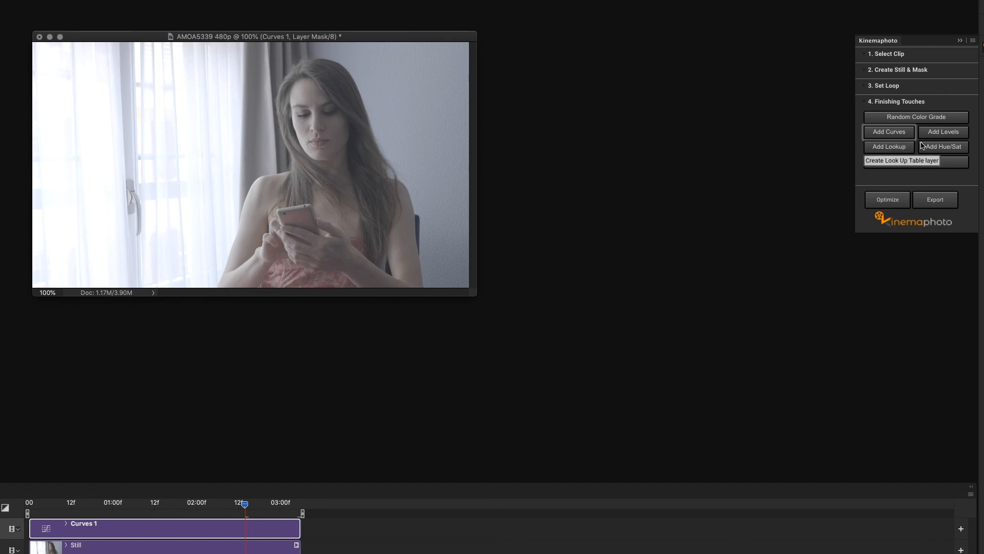
click(944, 133)
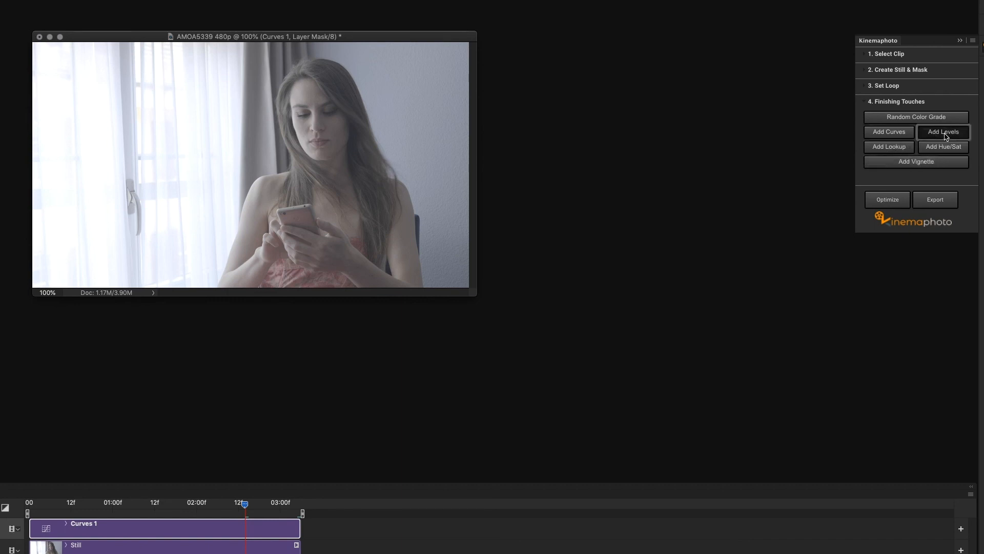
Add a Color Lookup layer and load the last FLog .cube file from the F-Log_LUT_E_Ver.1.1 folder.
click(905, 149)
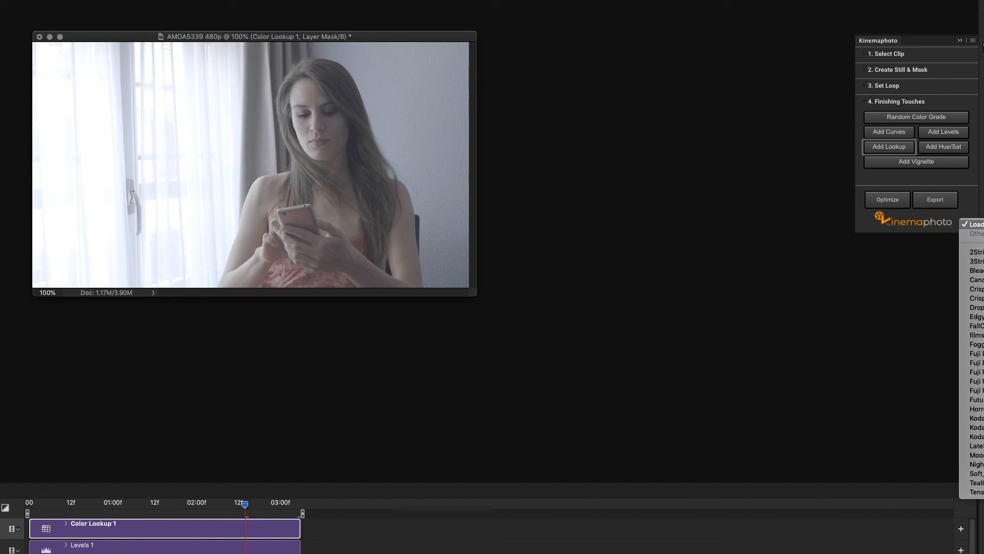
click(974, 224)
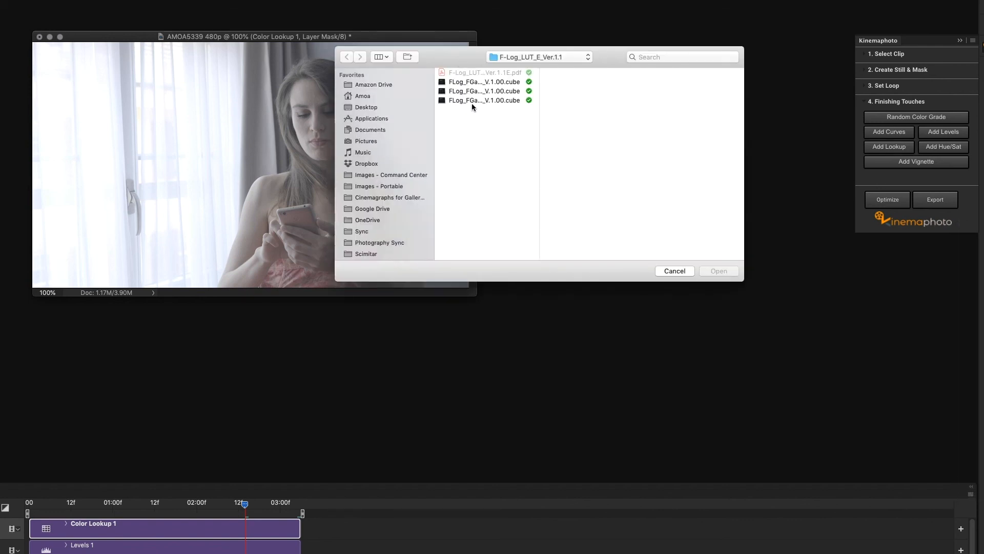
click(473, 101)
click(717, 271)
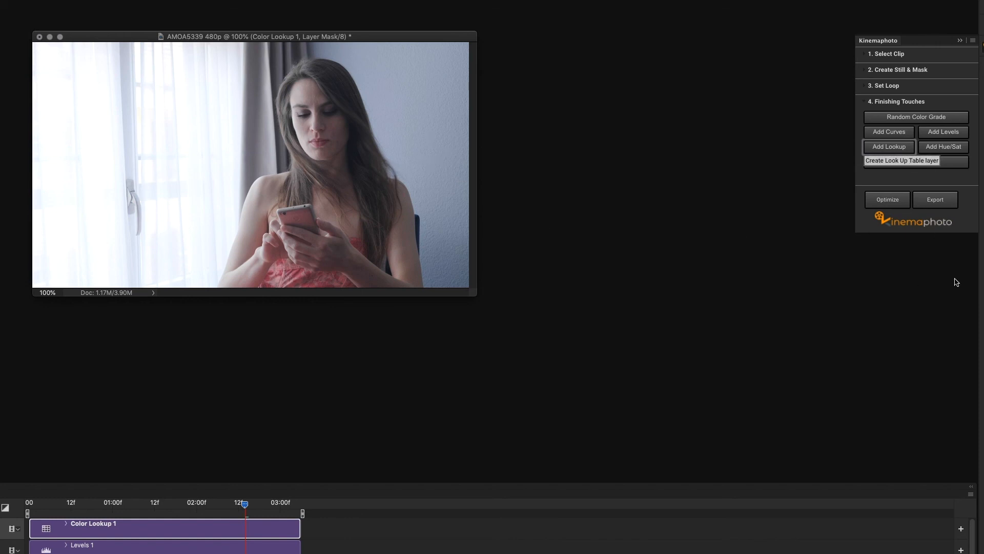
Apply a random color grade and generate a second variation of it.
click(919, 121)
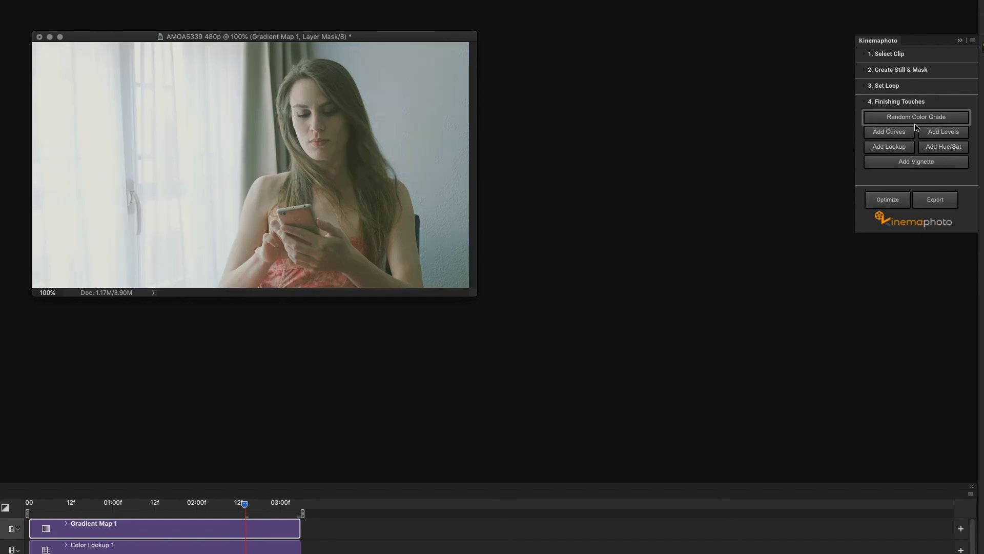
click(916, 119)
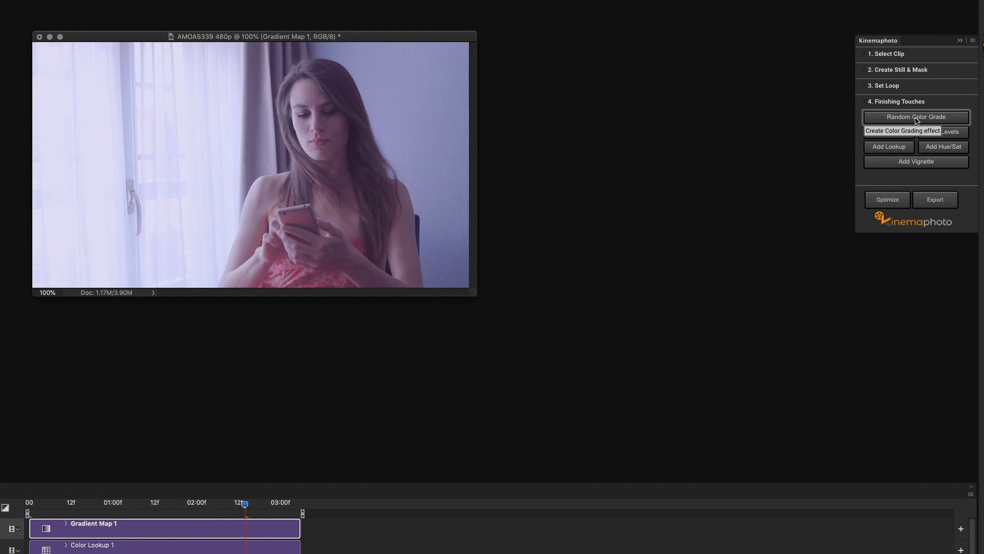